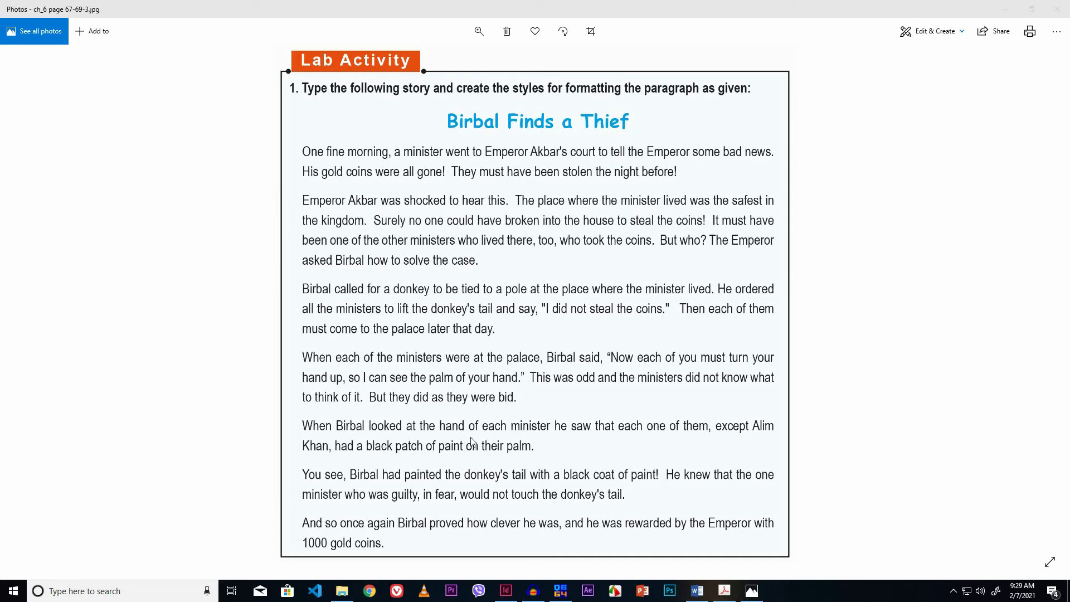
Step: Switch to the Word document and set the title "Birbal Finds a Thief" in Comic Sans MS at 24 pt
click(697, 592)
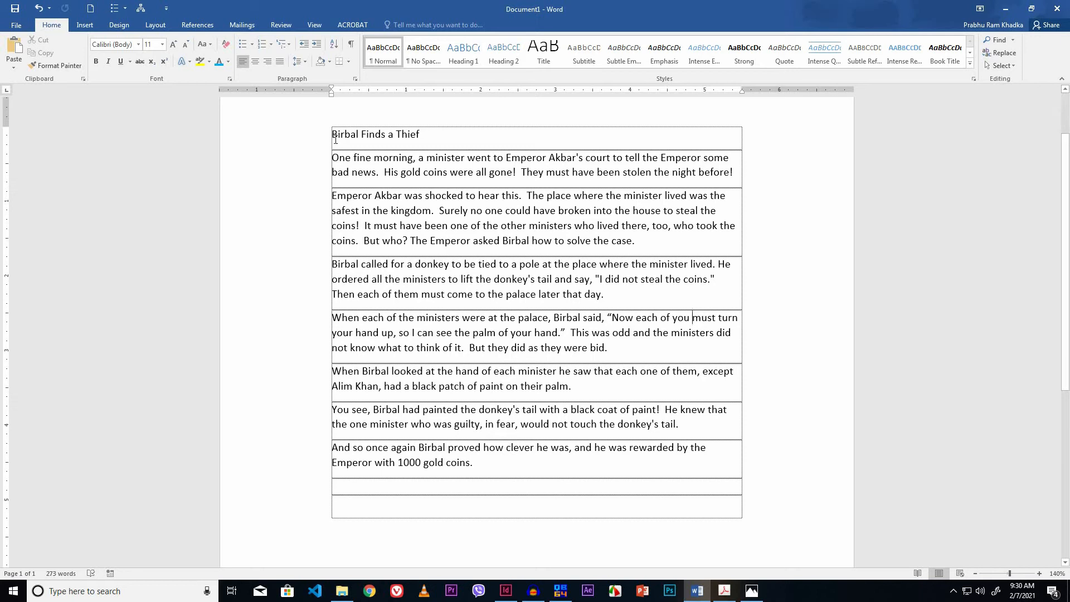
drag(332, 137, 407, 135)
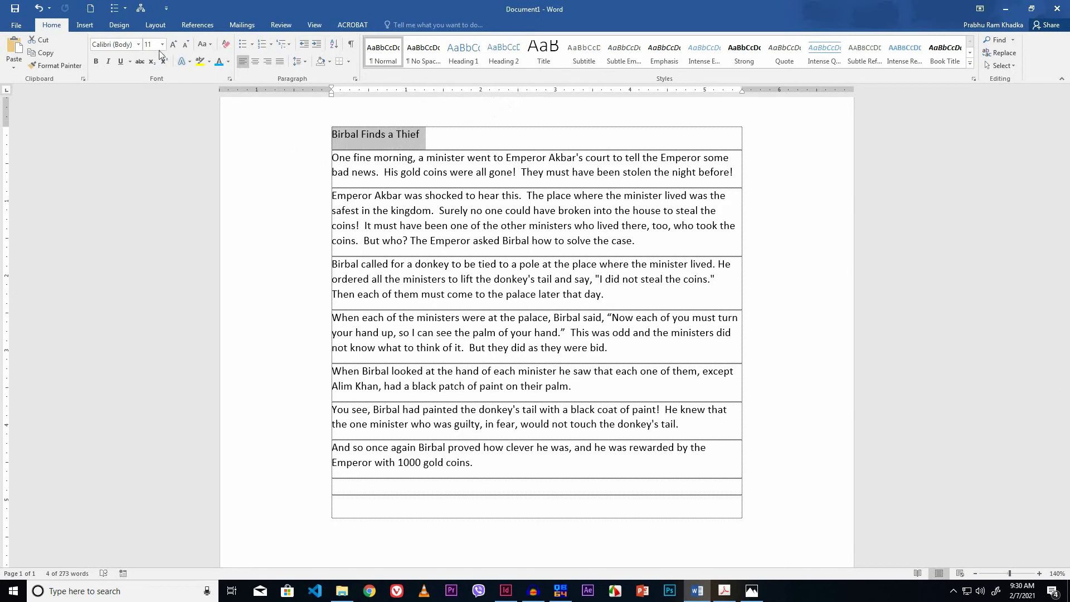
click(138, 44)
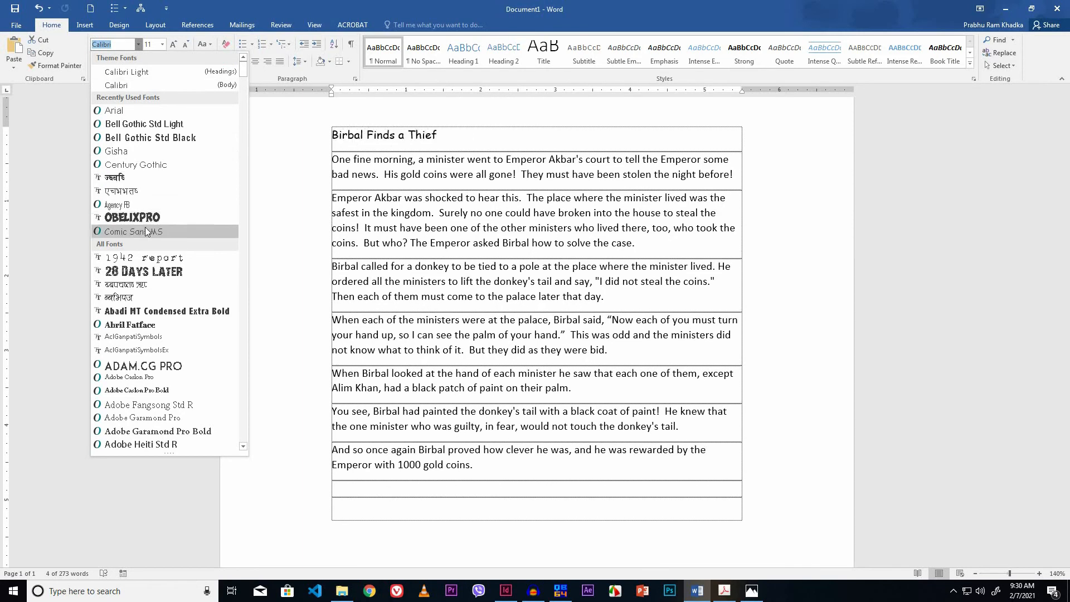
click(149, 233)
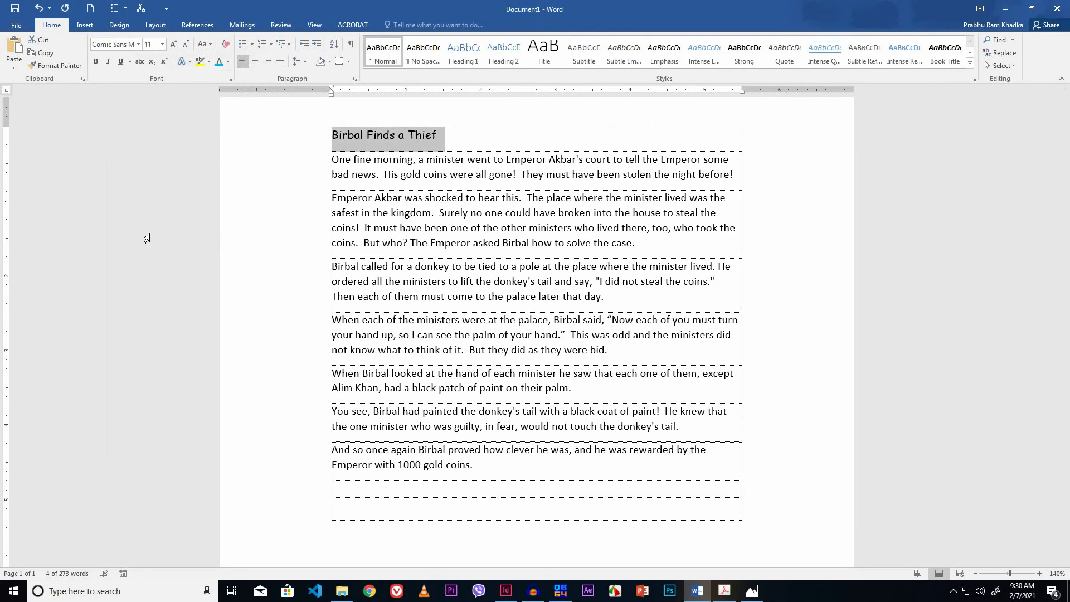
click(163, 44)
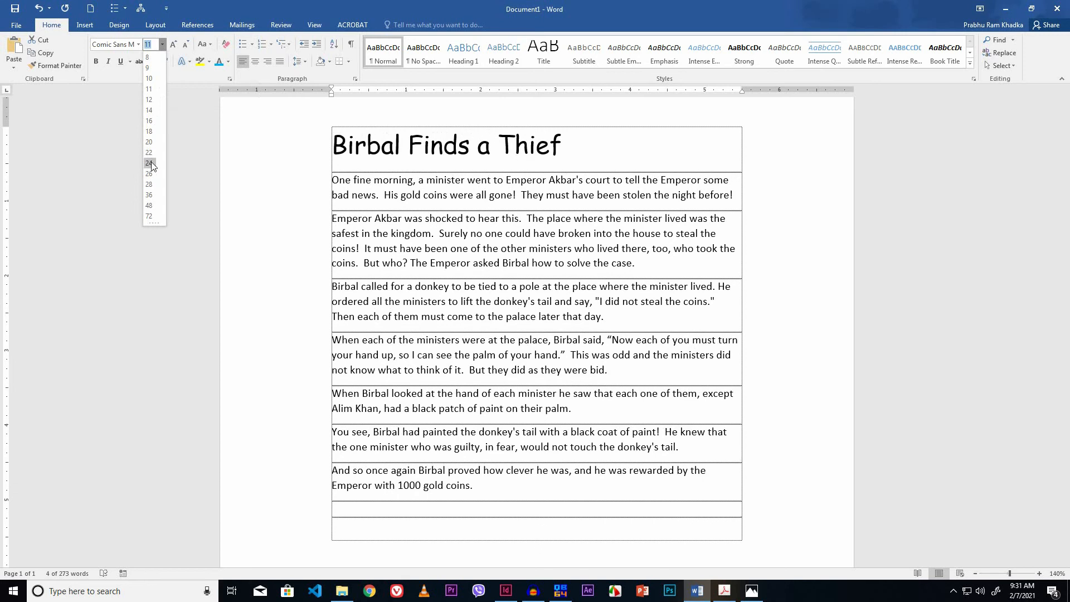
click(149, 163)
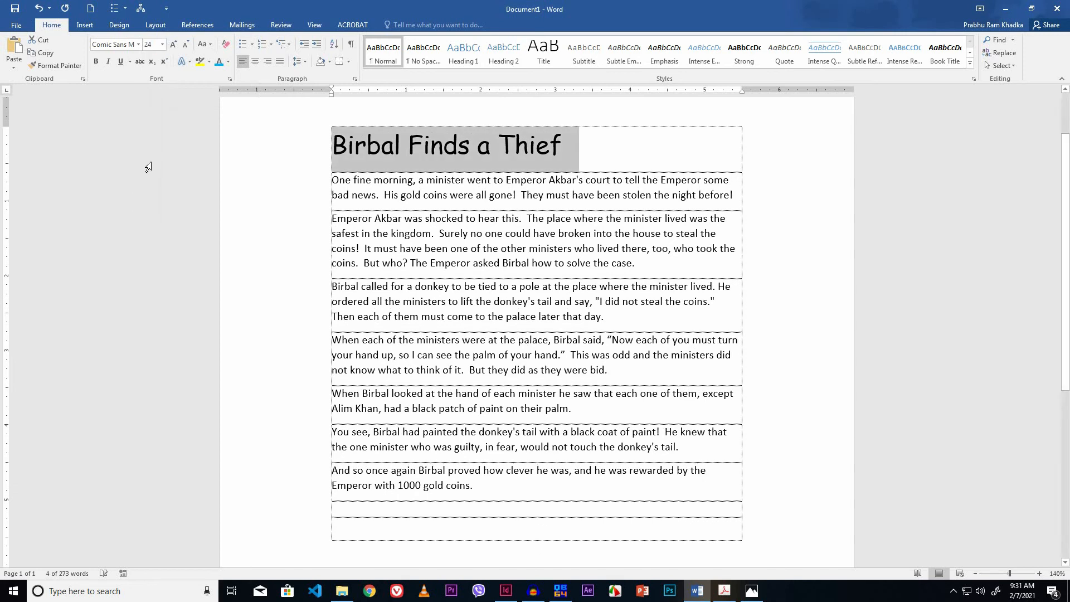
Step: Make the story title bold and light blue, and center it
click(96, 62)
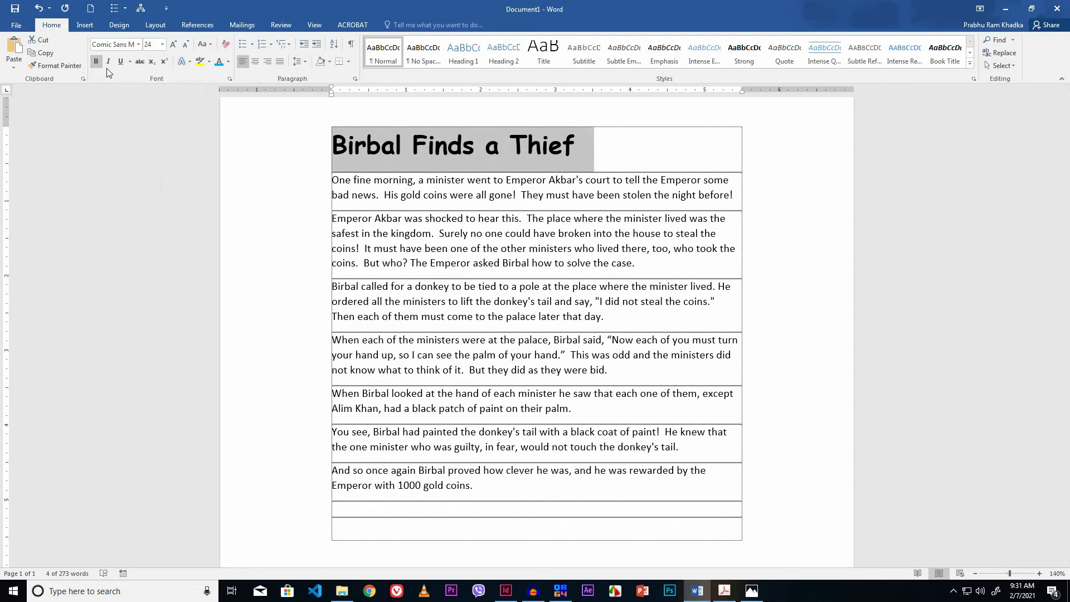
click(228, 62)
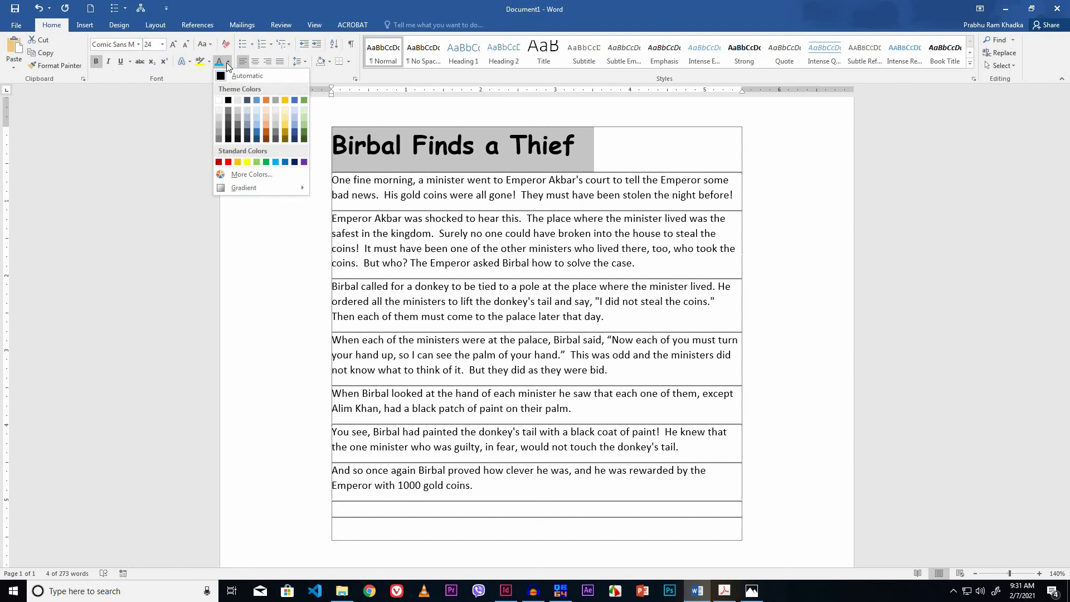
click(276, 162)
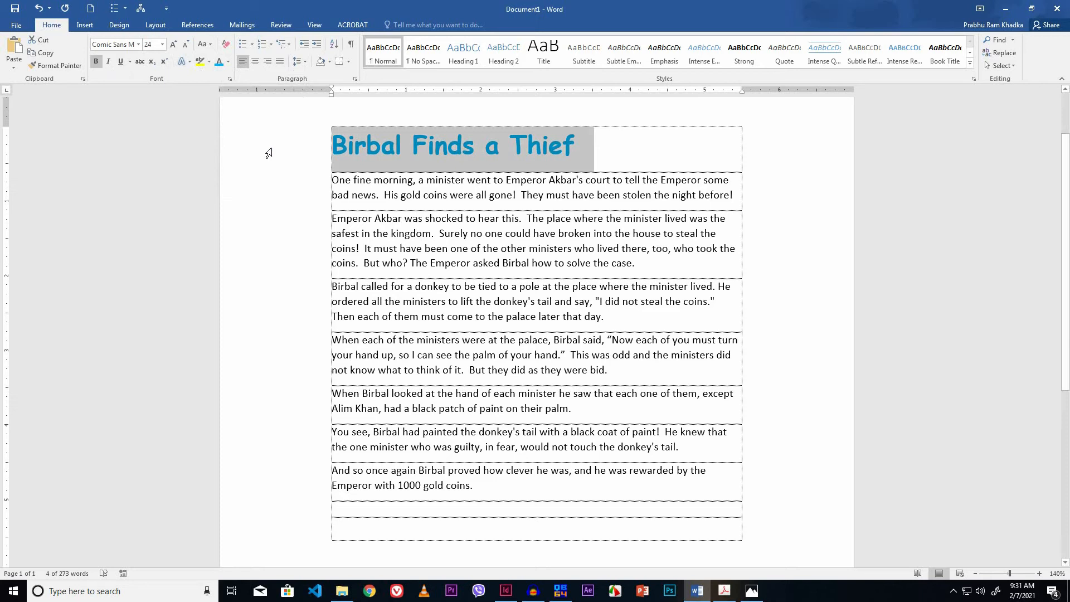
click(255, 65)
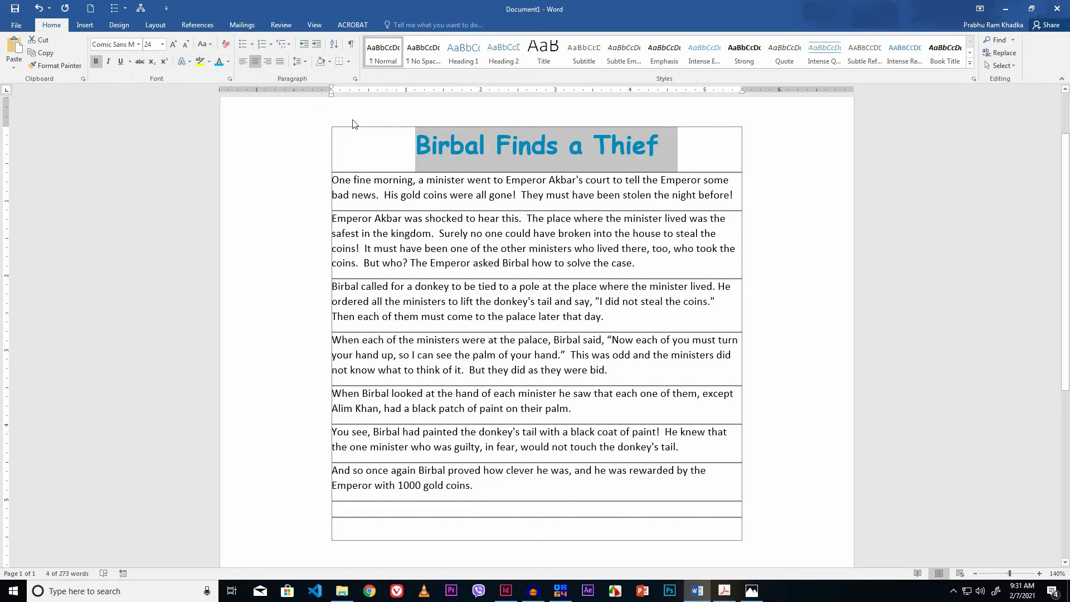
Step: Set the title's paragraph spacing to 12 pt before and 12 pt after, with single line spacing
right_click(426, 146)
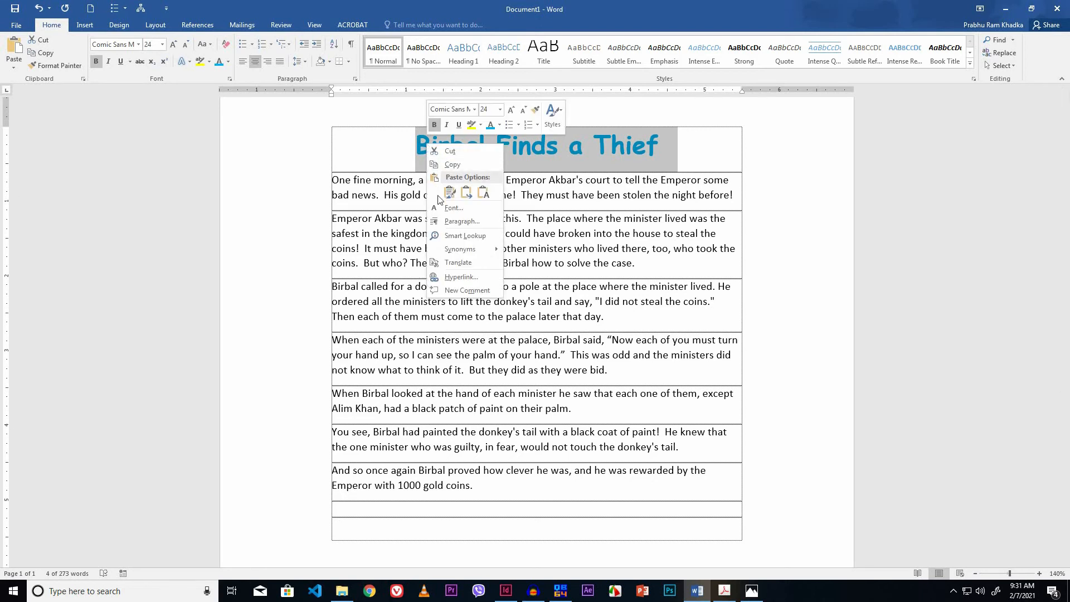
click(451, 222)
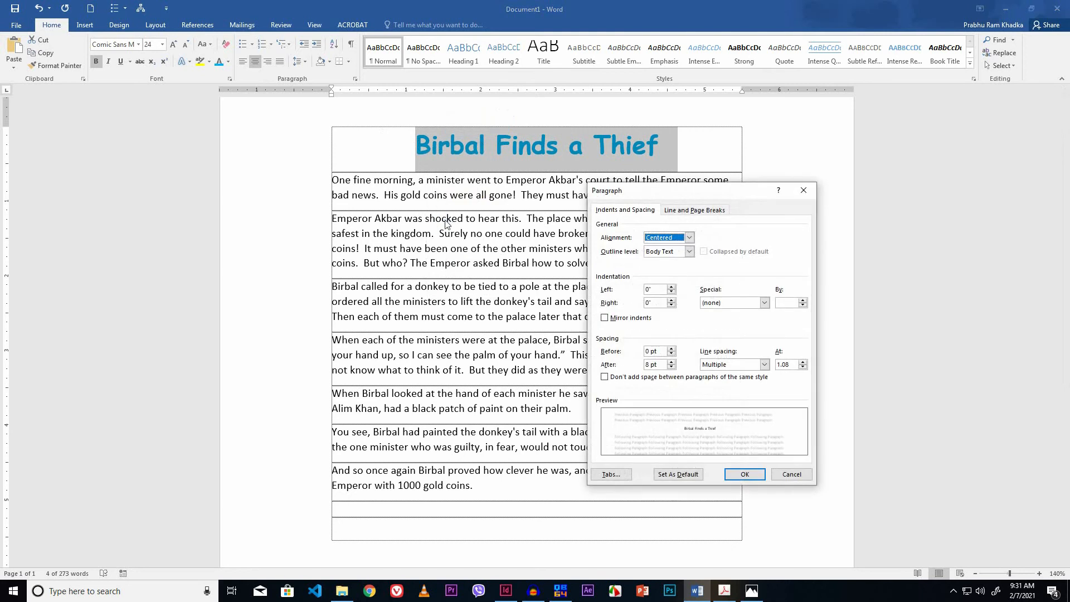
click(671, 349)
click(672, 348)
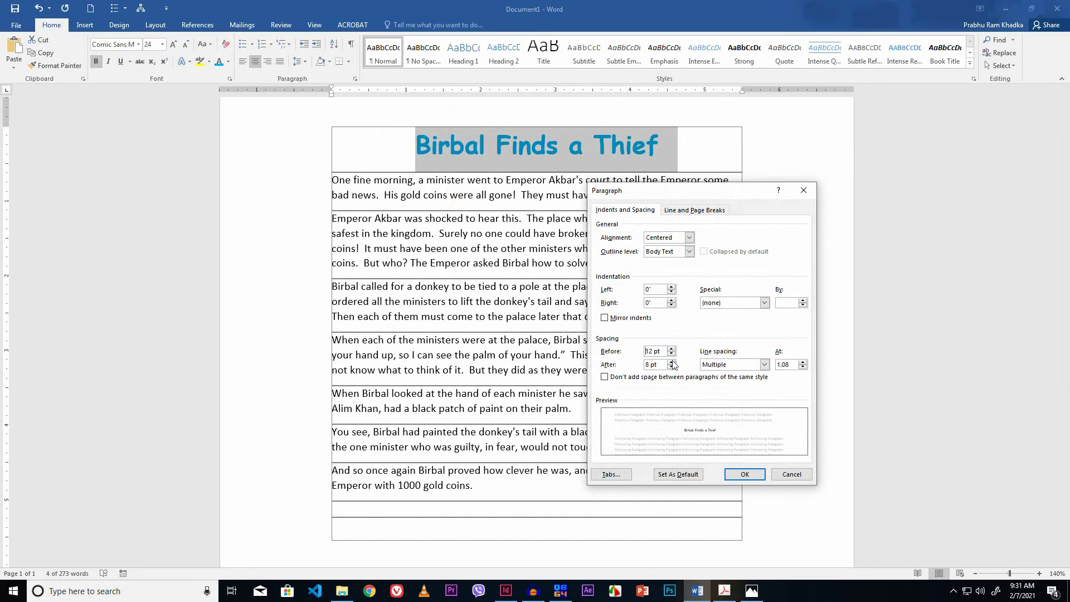
click(672, 362)
click(672, 362)
click(673, 367)
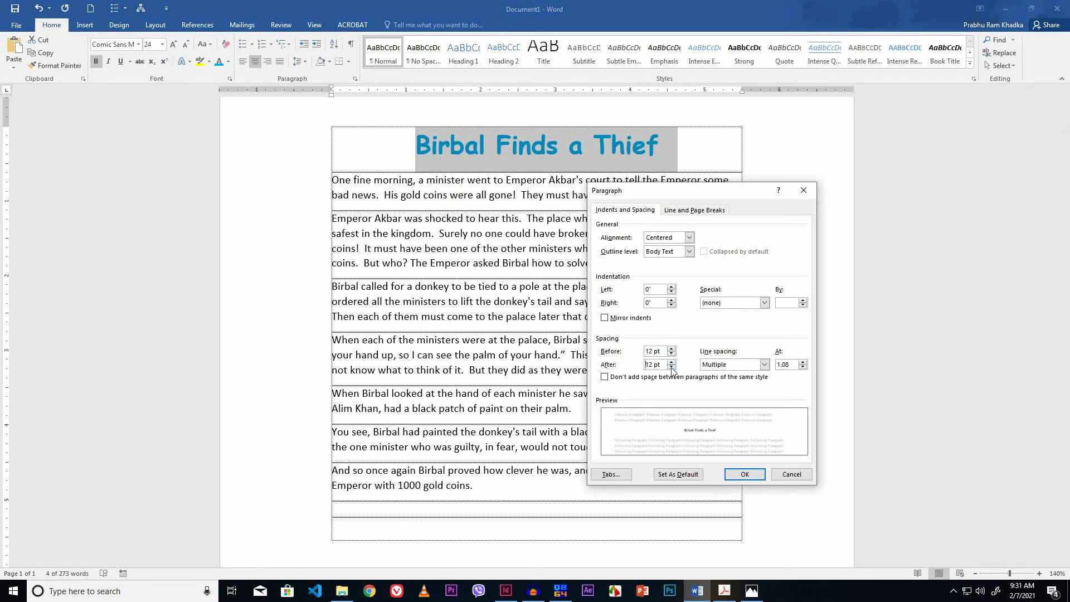
click(765, 367)
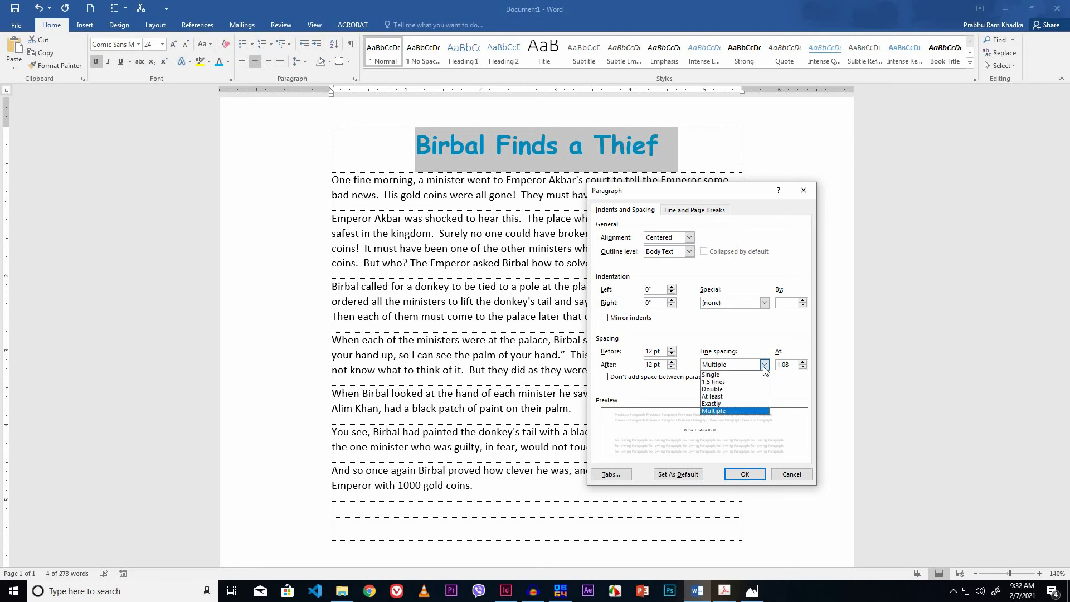
click(714, 375)
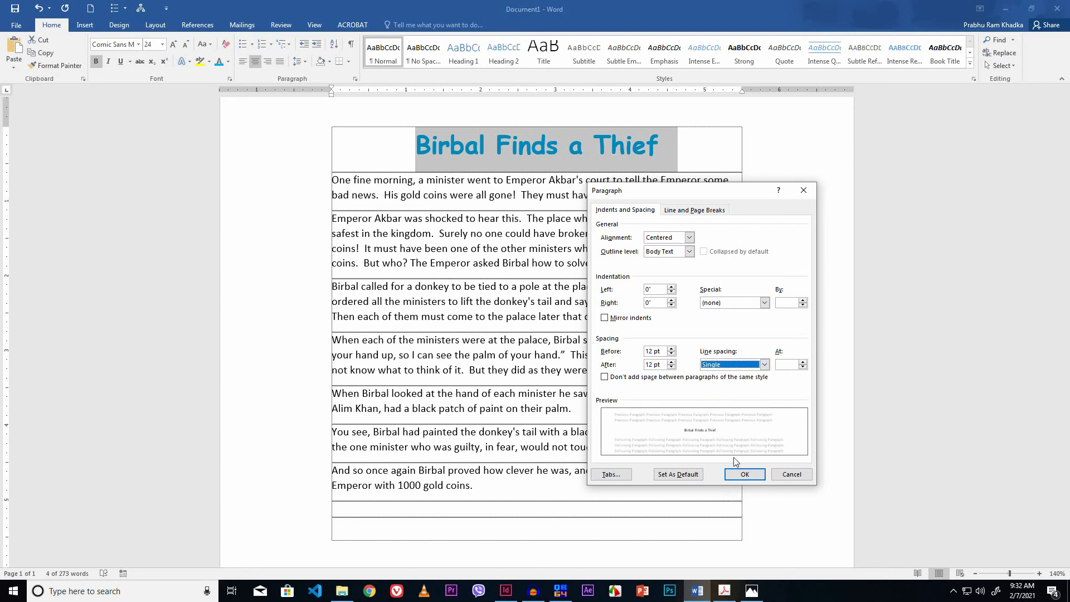
click(740, 477)
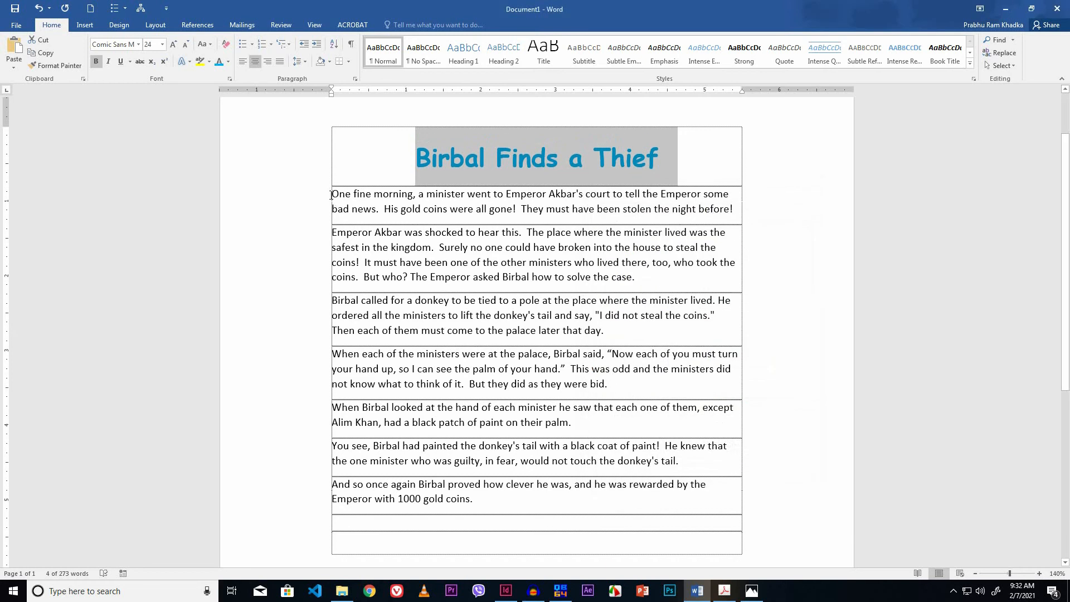
Step: Format the first story paragraph, "One fine morning...", in Arial 12 pt with justified alignment
drag(331, 194, 734, 204)
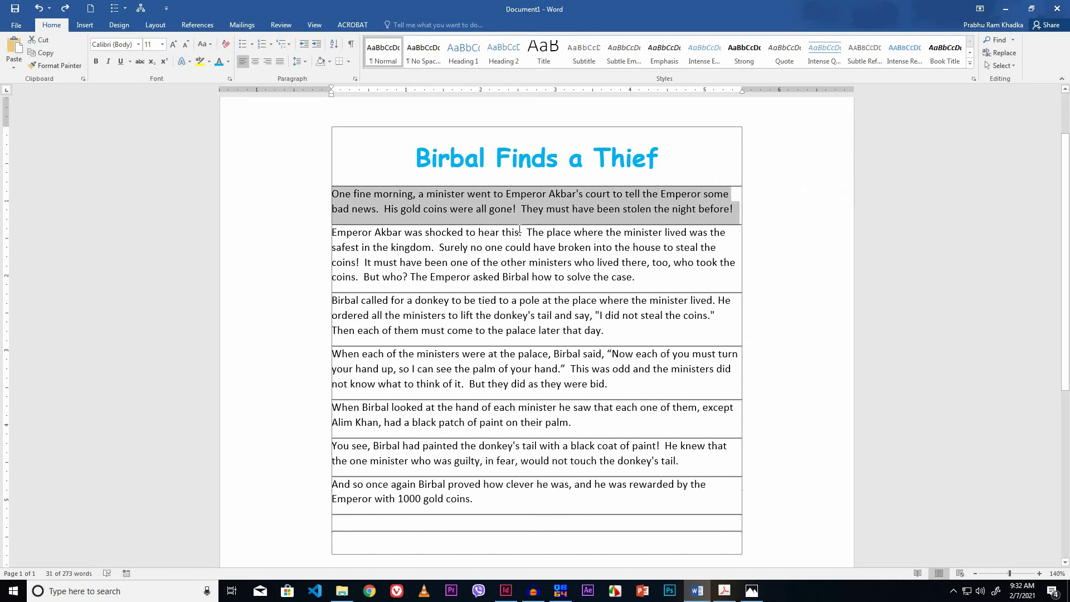
click(138, 46)
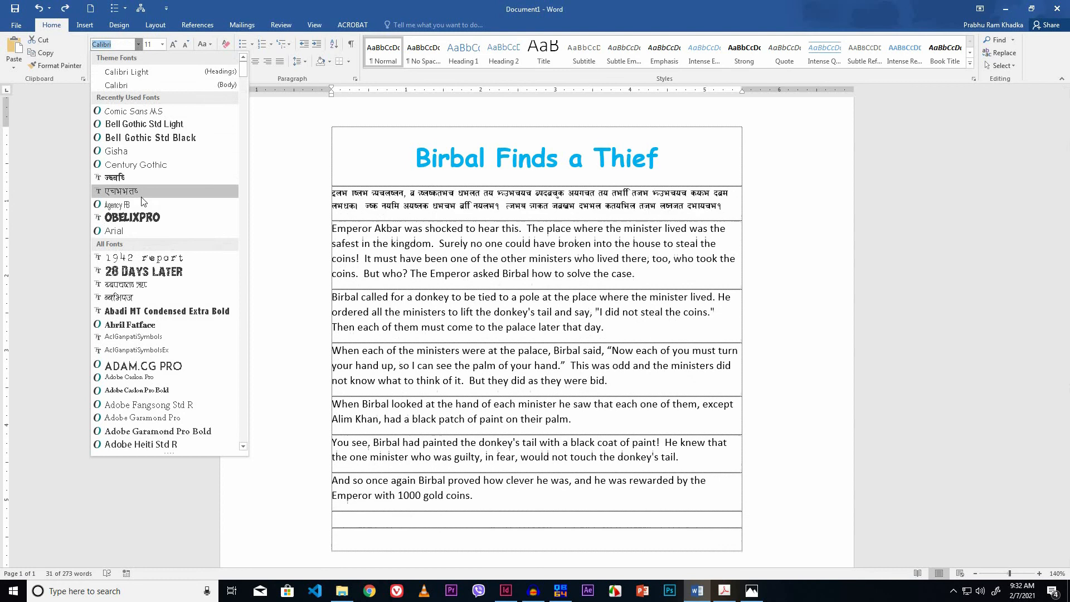
click(128, 230)
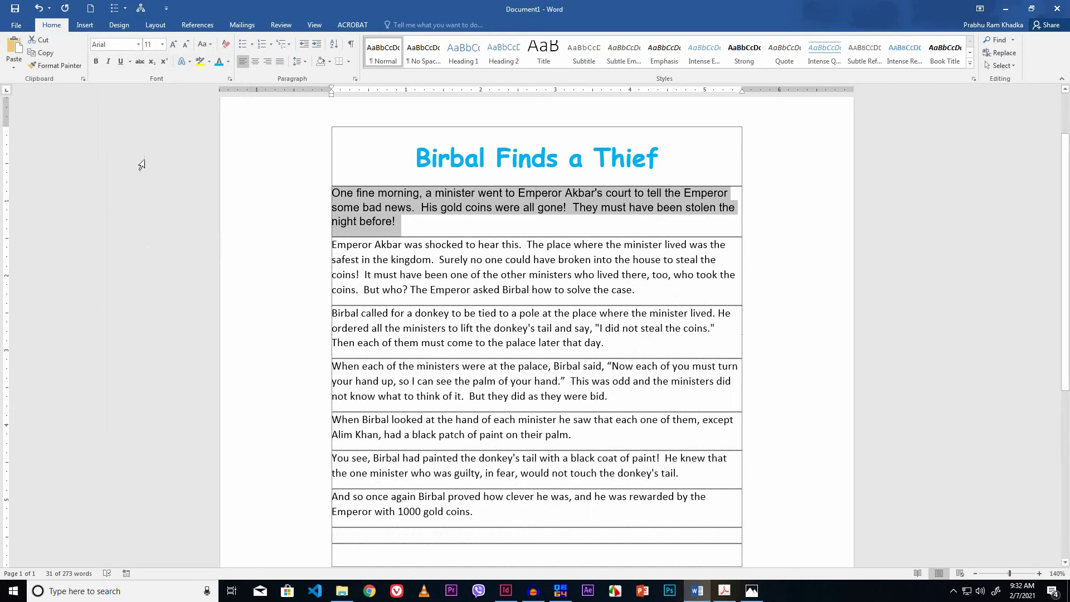
click(164, 46)
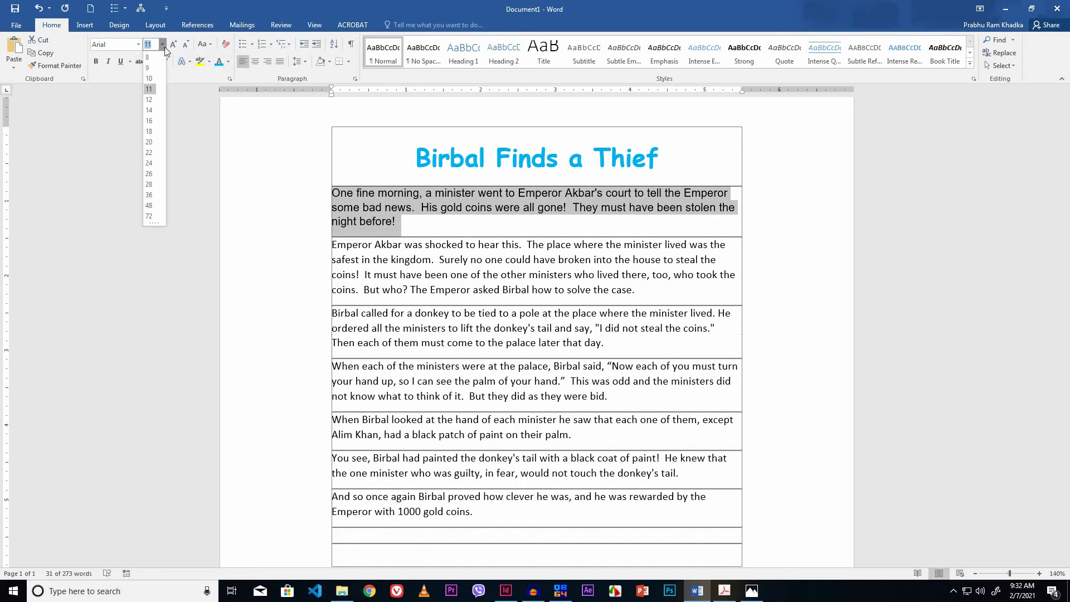
click(149, 100)
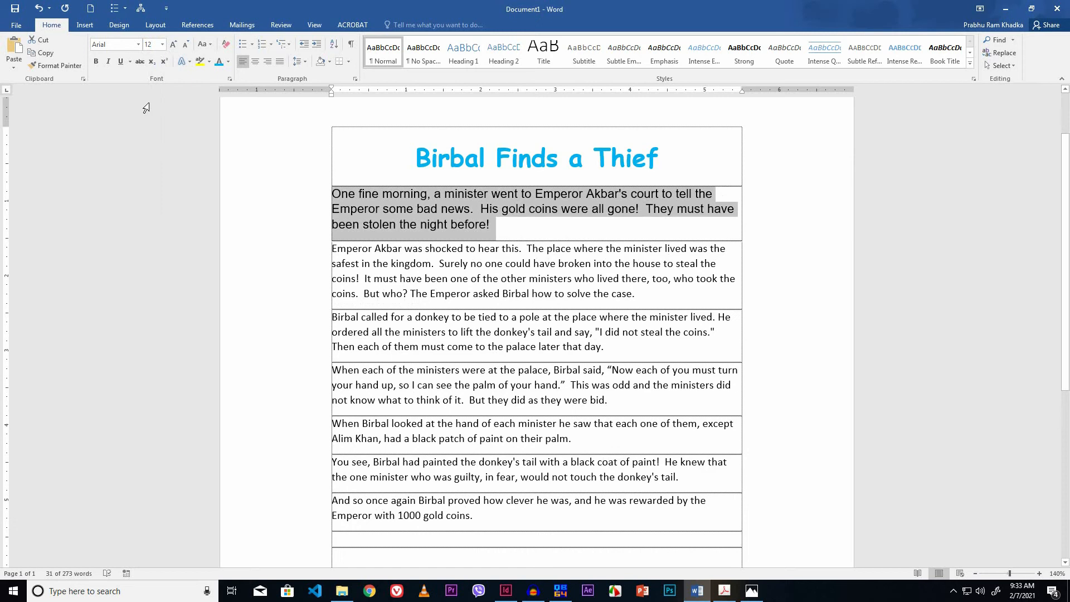
click(280, 67)
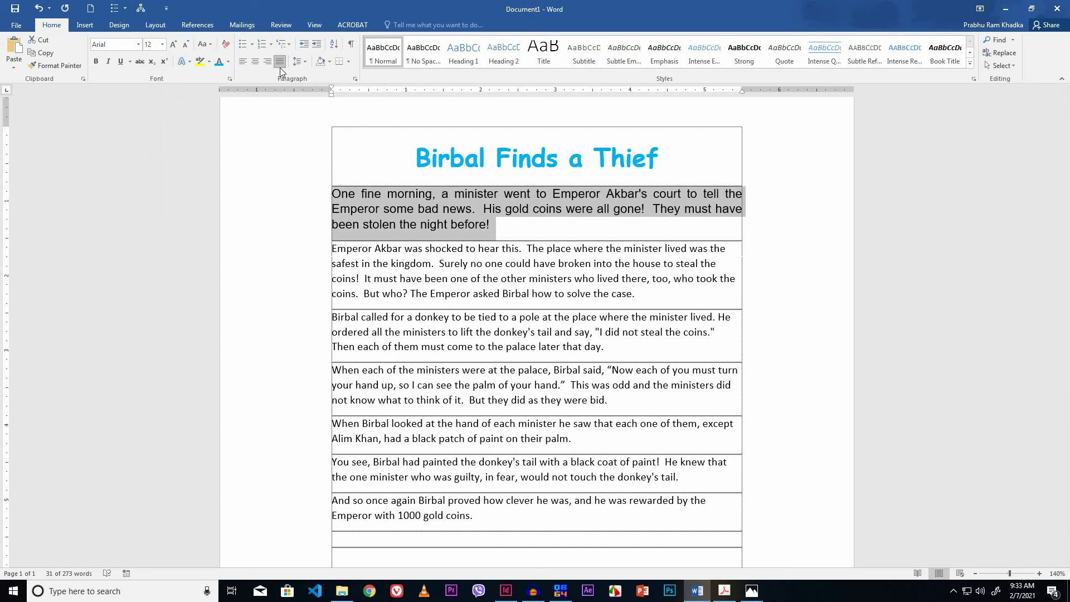
Step: Set the first story paragraph's spacing to 6 pt after and its line spacing to Multiple at 1.3
right_click(382, 202)
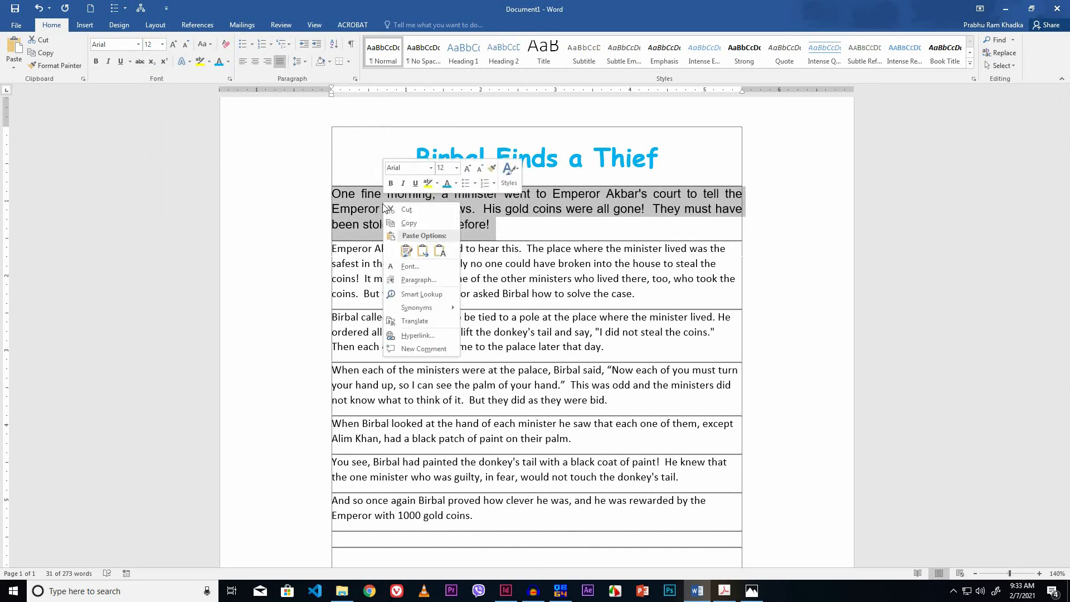
click(406, 280)
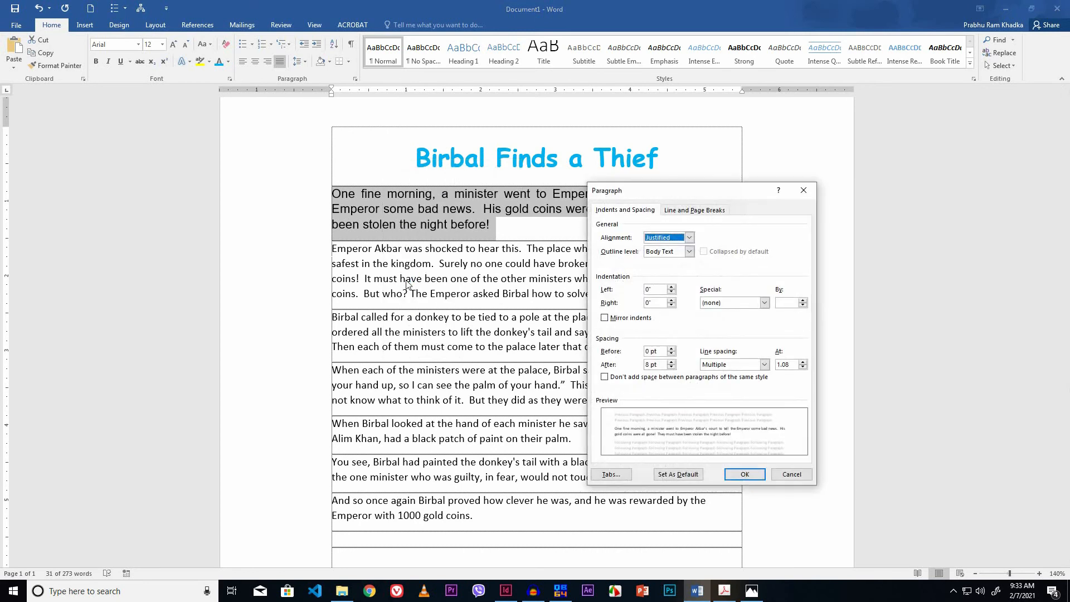
click(672, 362)
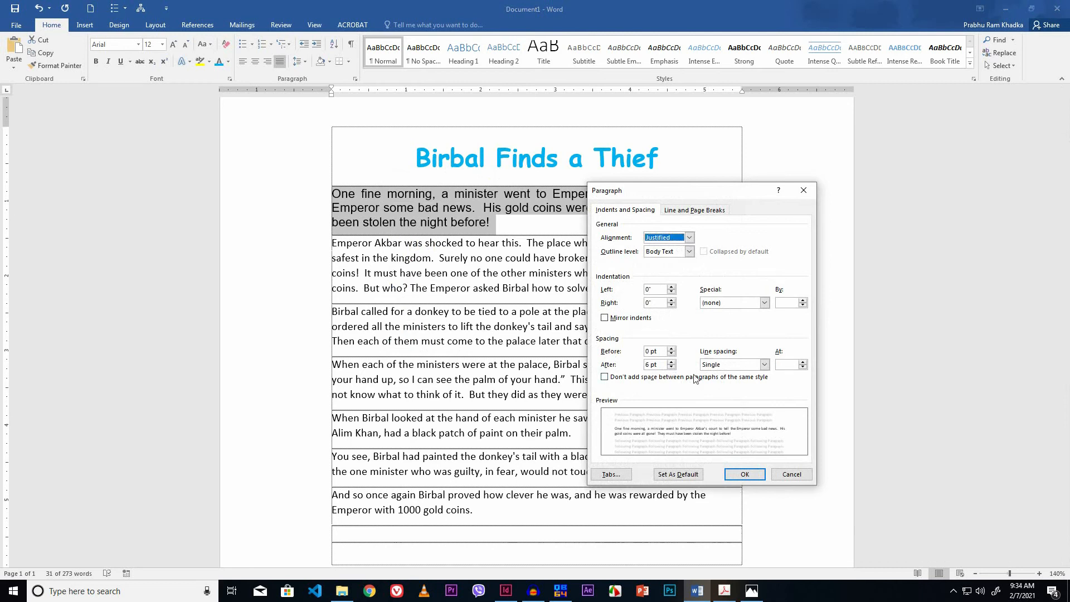
click(765, 365)
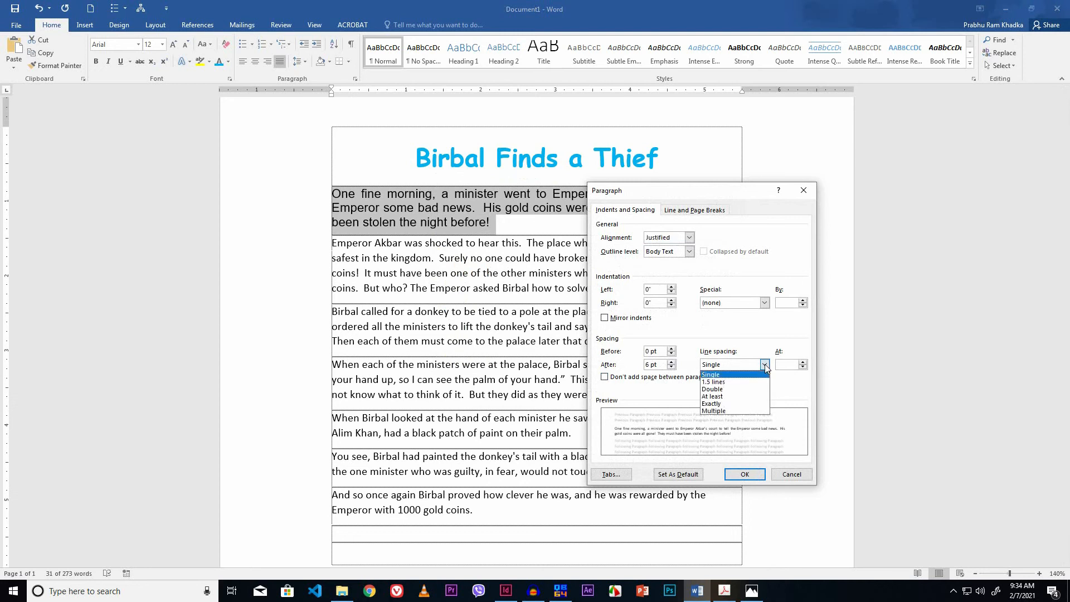
click(720, 411)
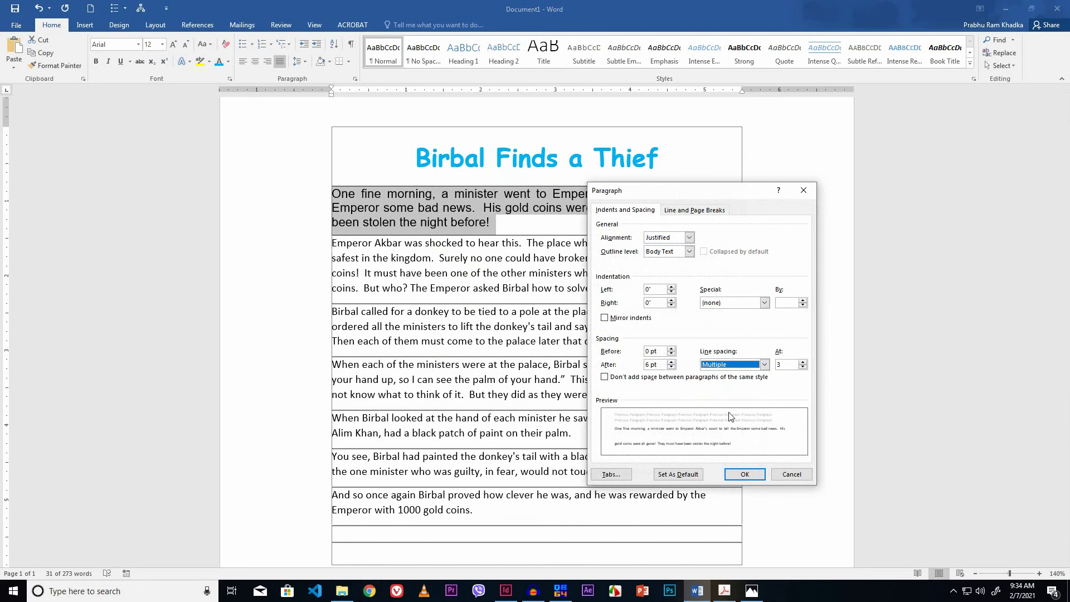
click(786, 367)
drag(786, 366, 774, 369)
text(1.3)
click(744, 475)
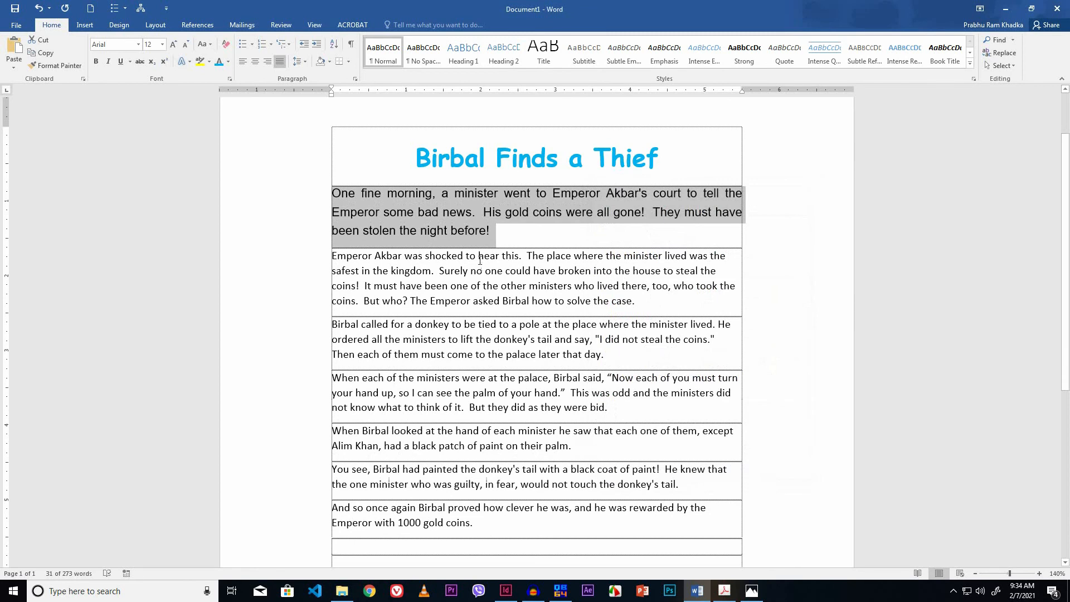
click(490, 226)
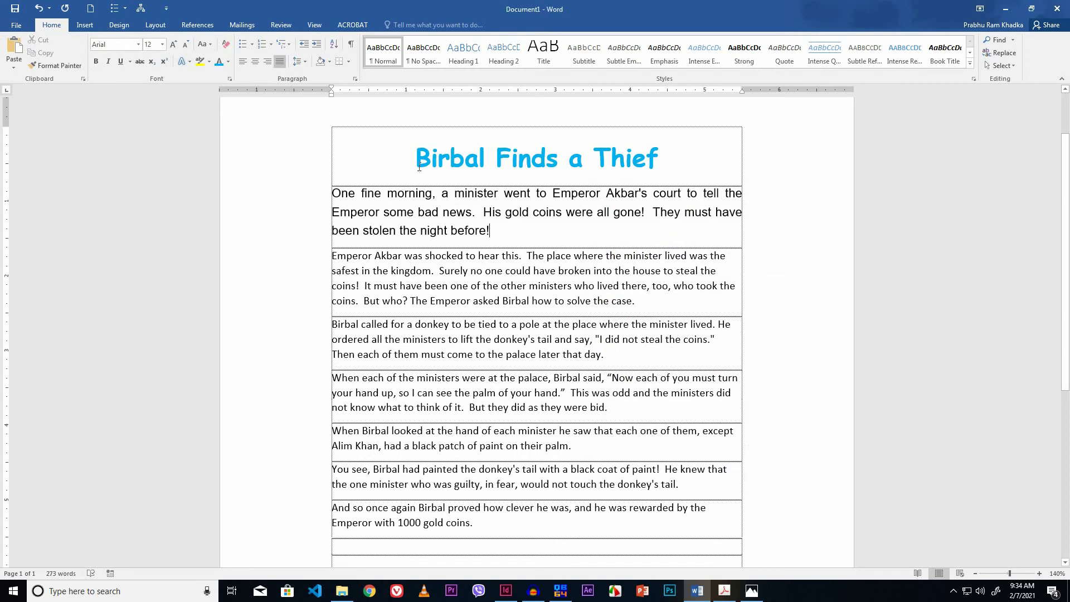
Step: Create a new paragraph style named "Heading" from the formatting of the story title
drag(417, 160, 683, 160)
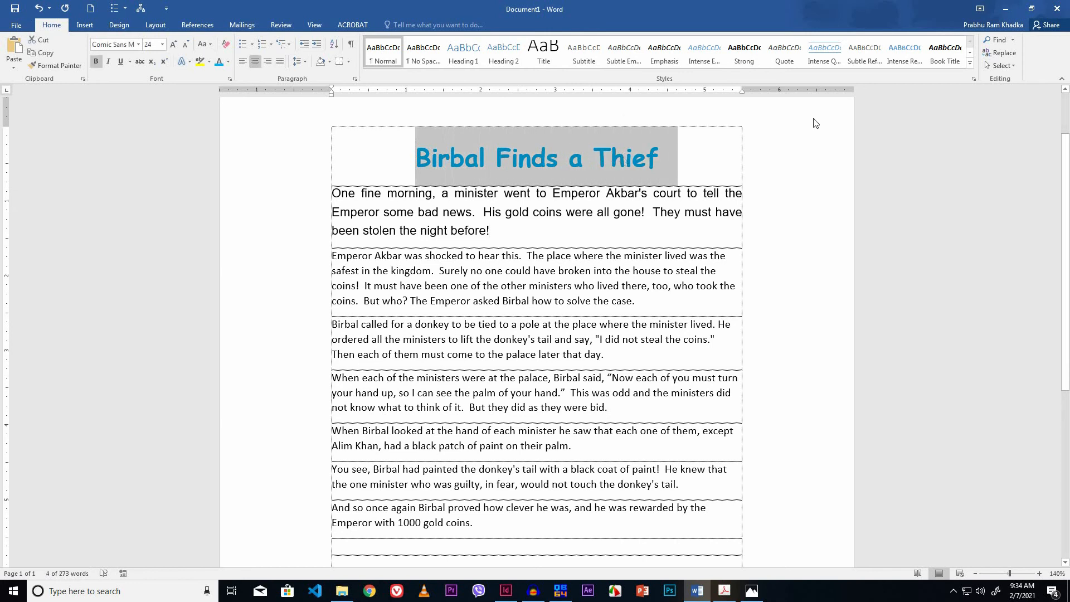
click(975, 79)
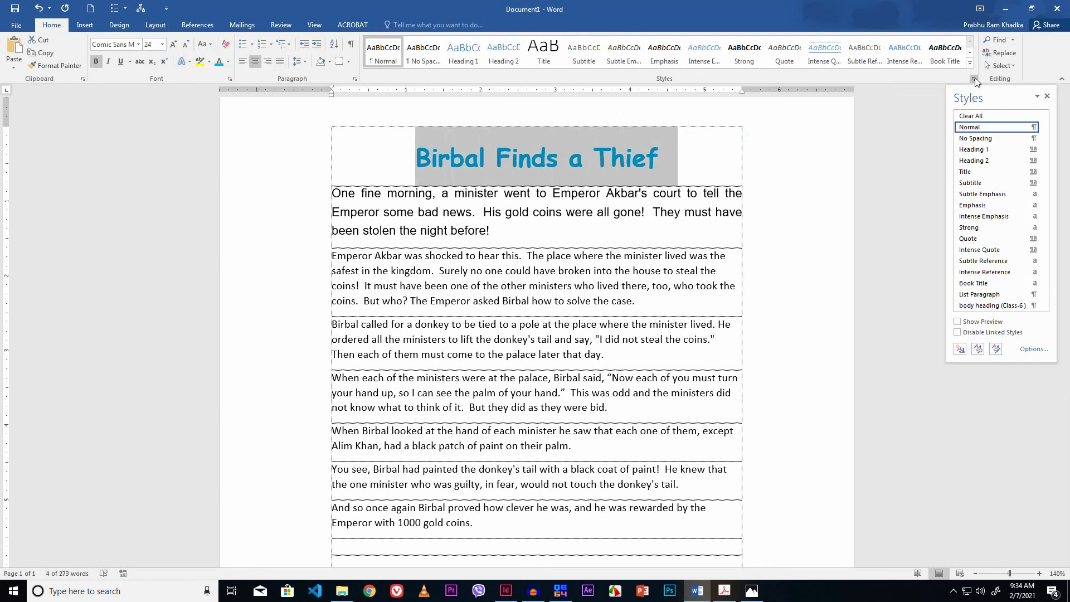
click(960, 351)
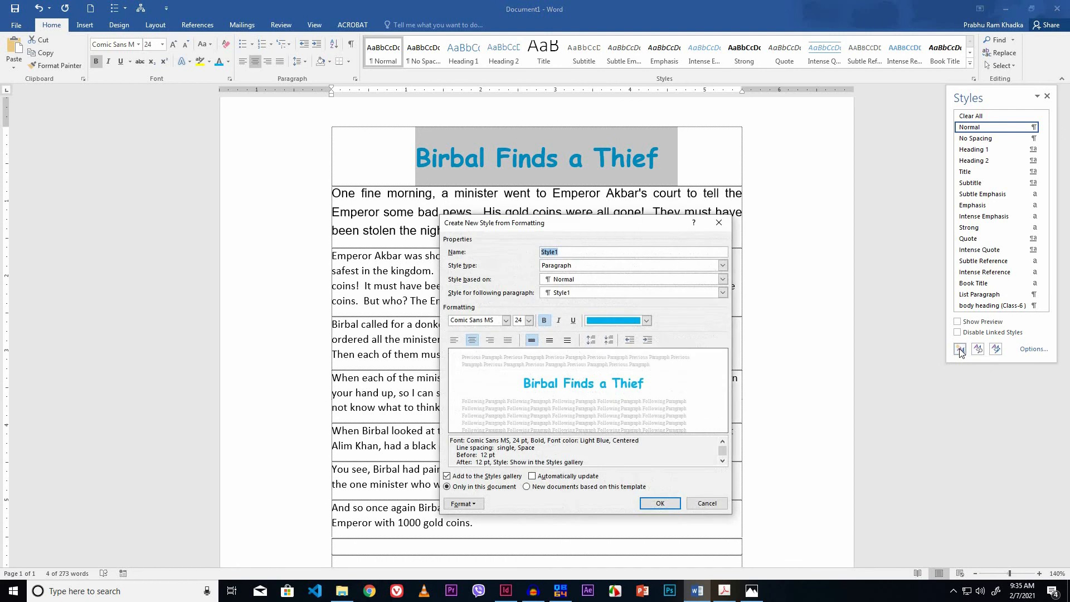
text(Heading)
click(661, 504)
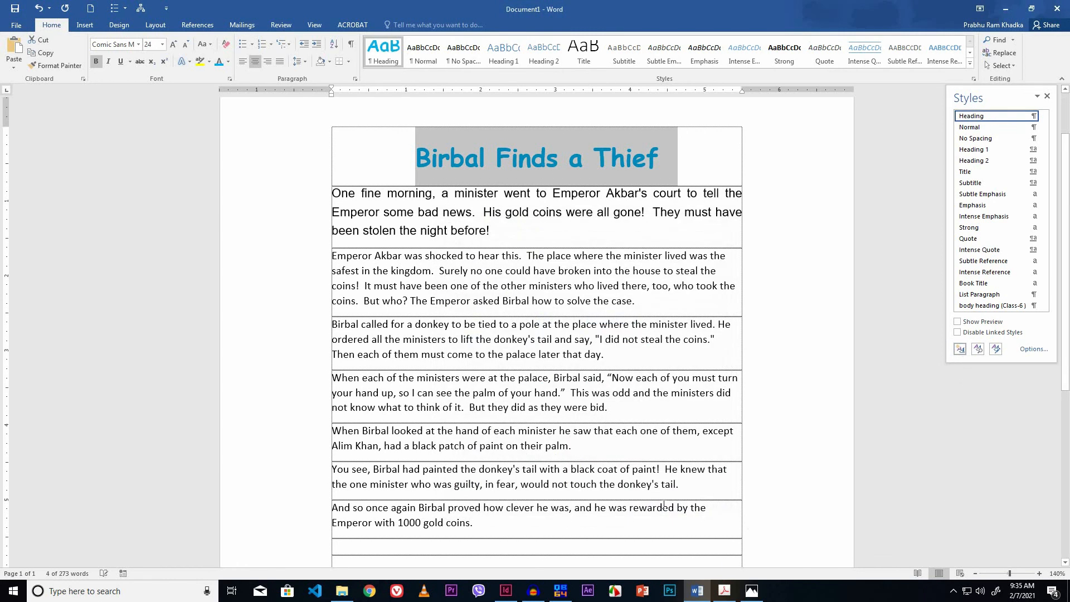
mouse_move(961, 117)
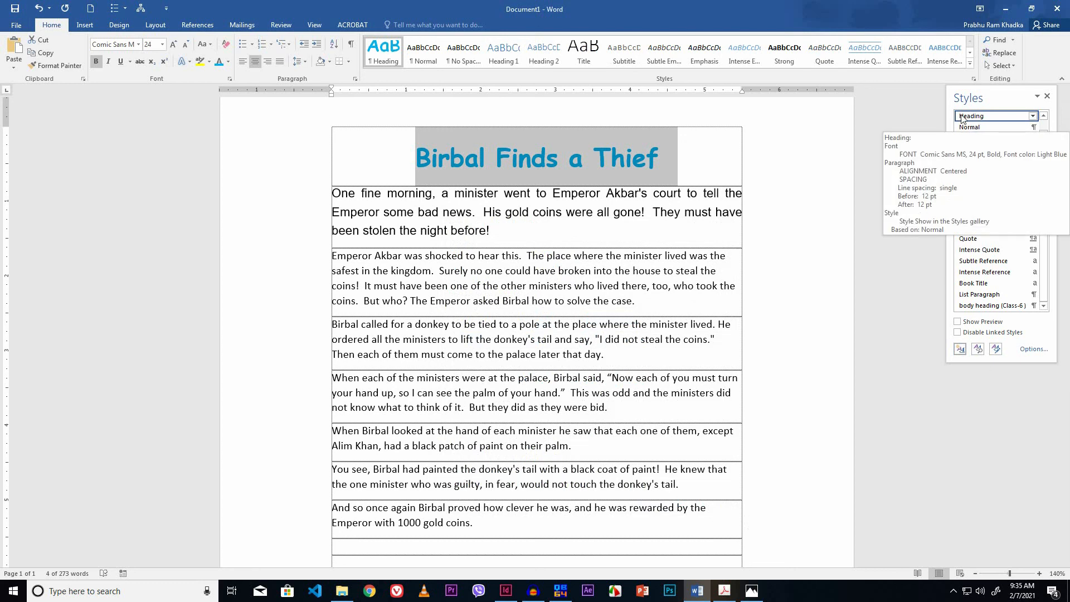
Step: Create a new paragraph style named "Paragraph Style" from the formatting of the first story paragraph, "One fine morning..."
click(491, 230)
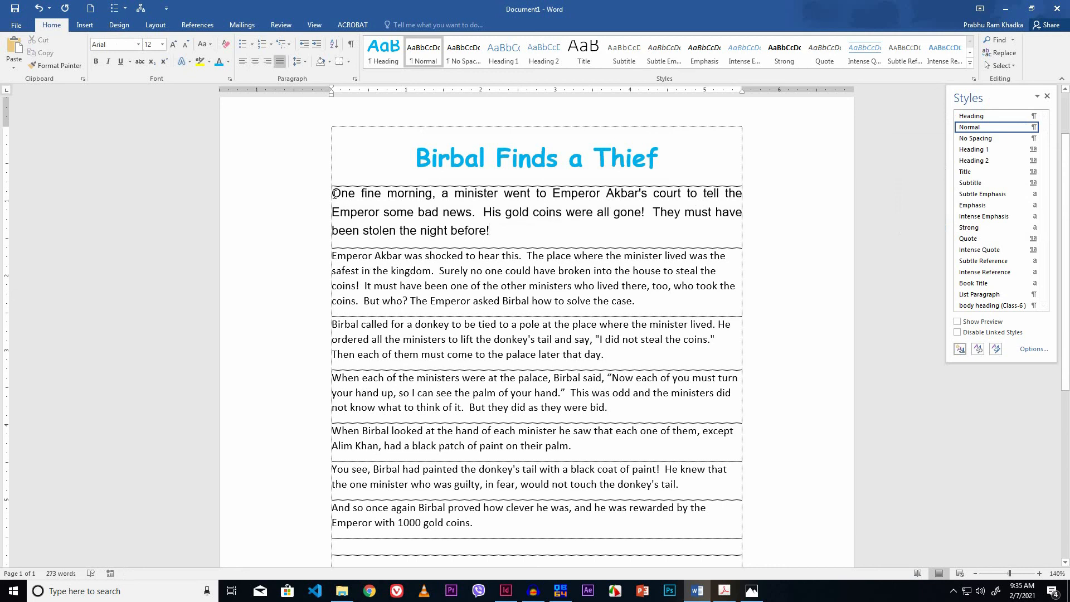
key(ctrl+z)
drag(333, 194, 498, 228)
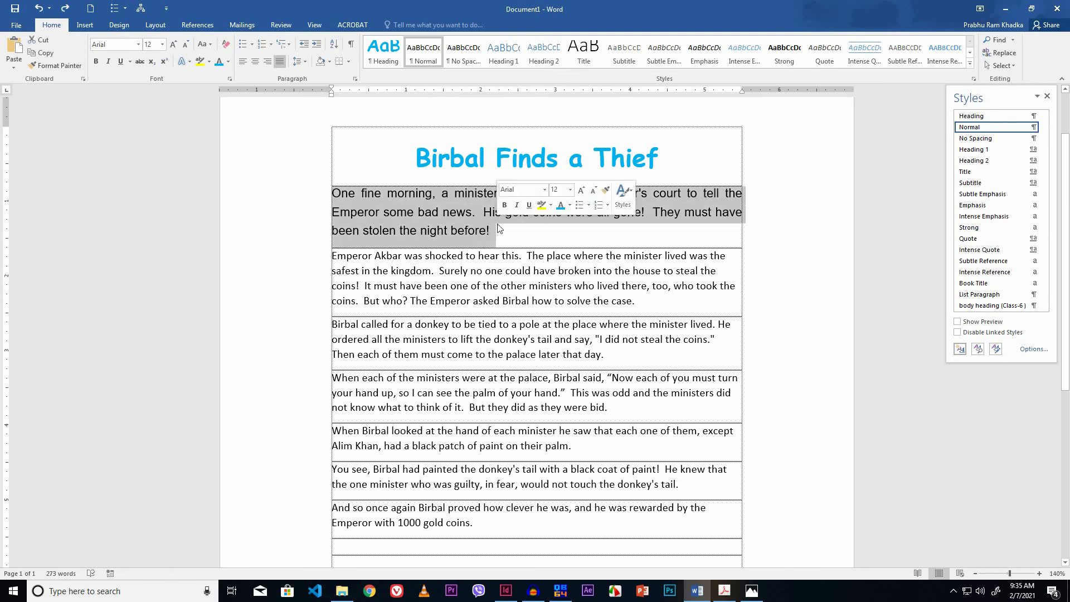
click(960, 351)
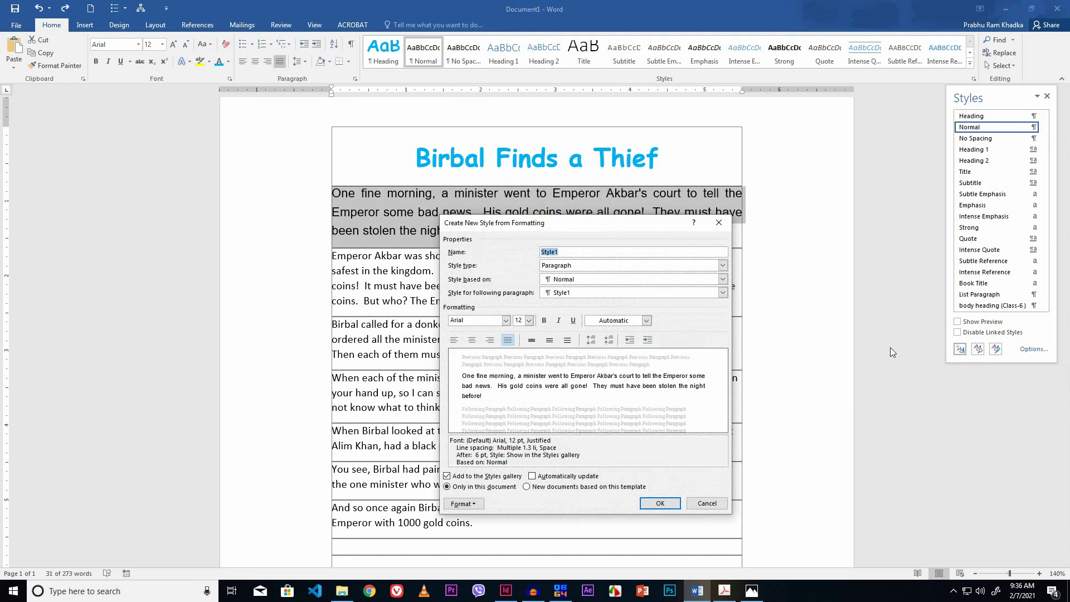
text(Paragraph Style)
click(661, 504)
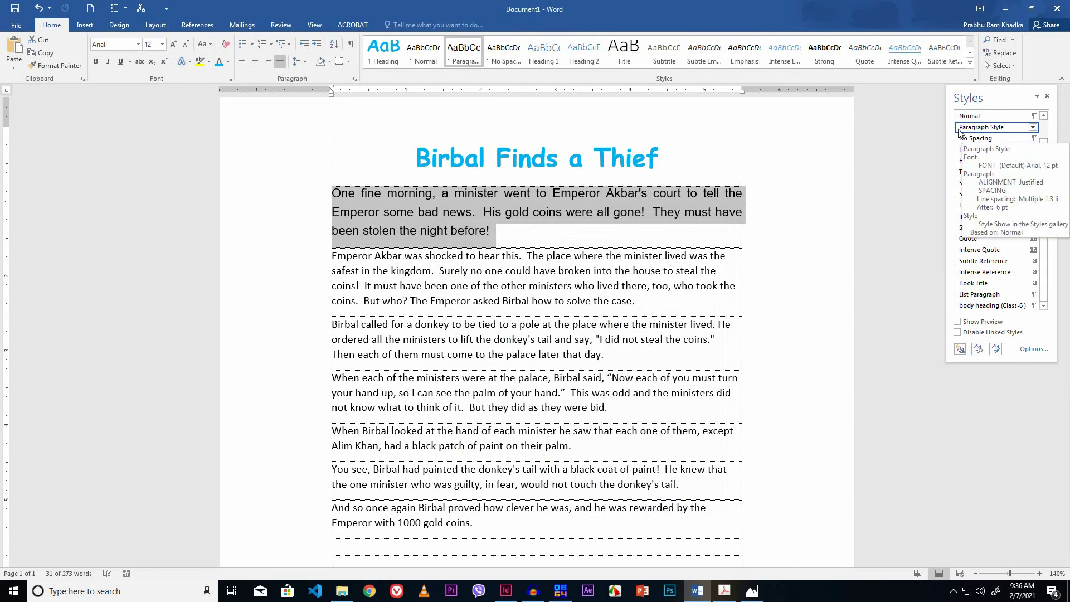
click(534, 226)
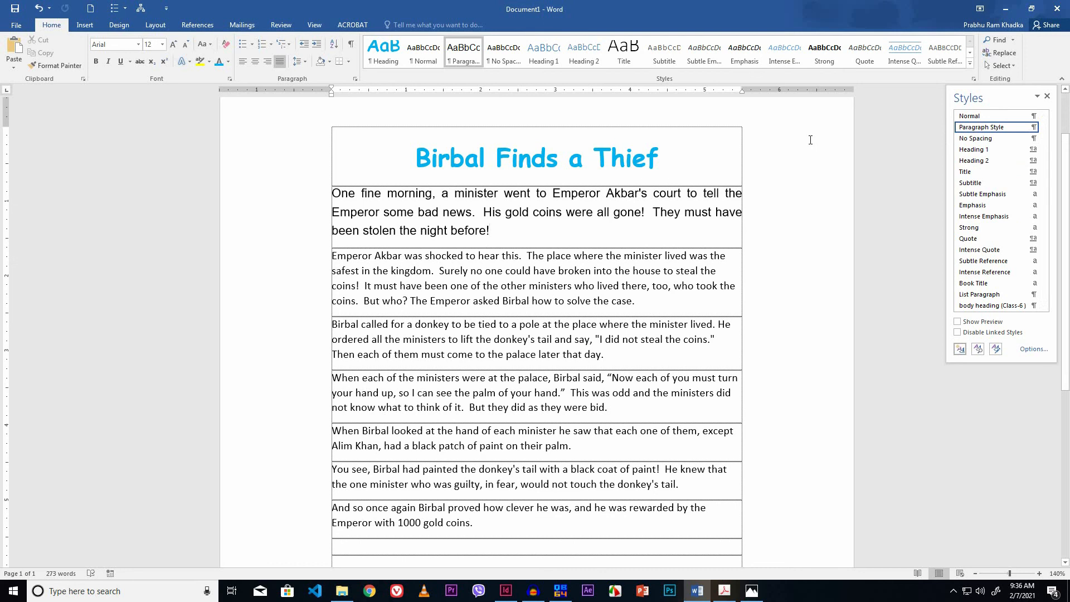
Step: Reset the first story paragraph and the story title to the Normal style
click(976, 119)
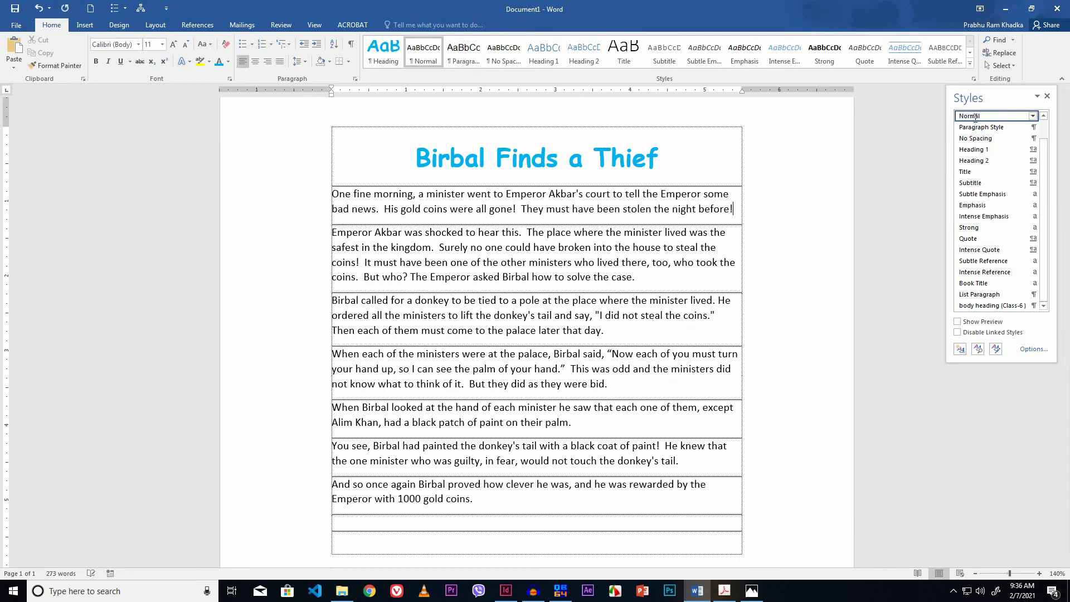
drag(399, 159, 678, 161)
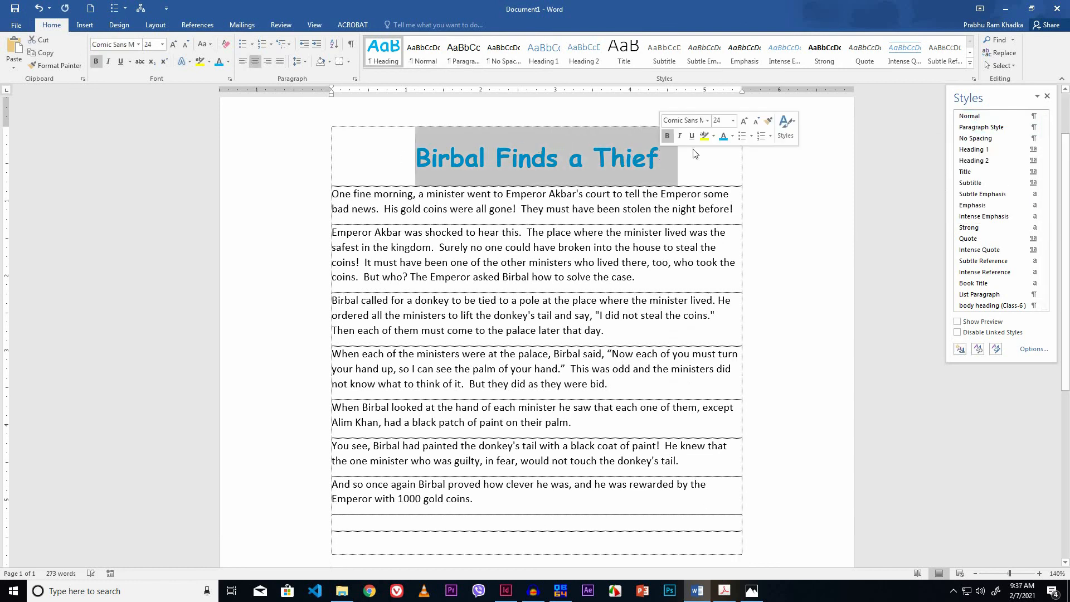
click(974, 118)
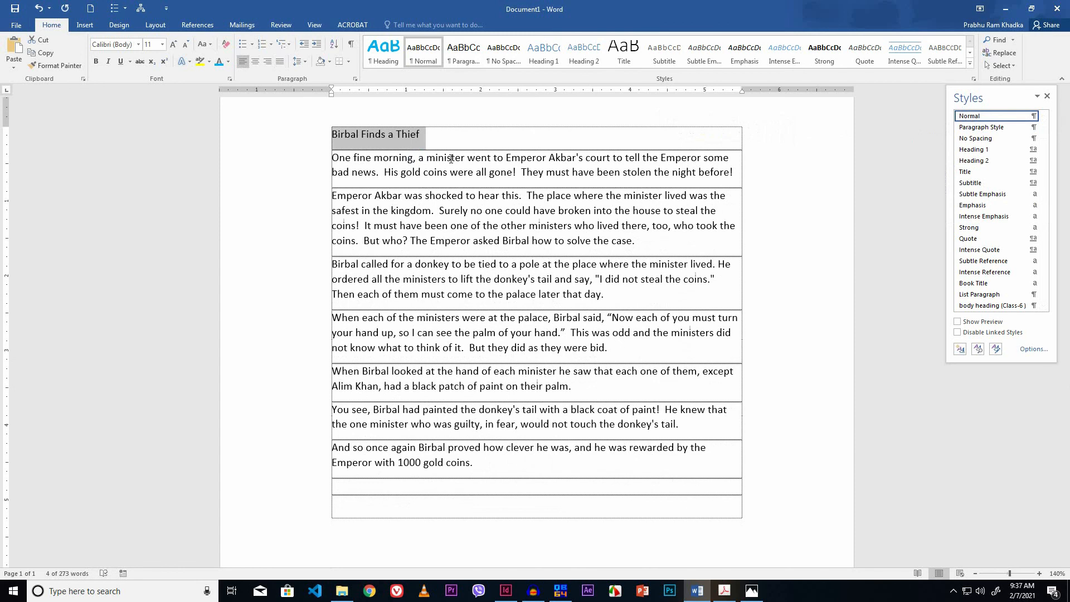
Step: Apply the custom Heading style to the title "Birbal Finds a Thief"
click(449, 159)
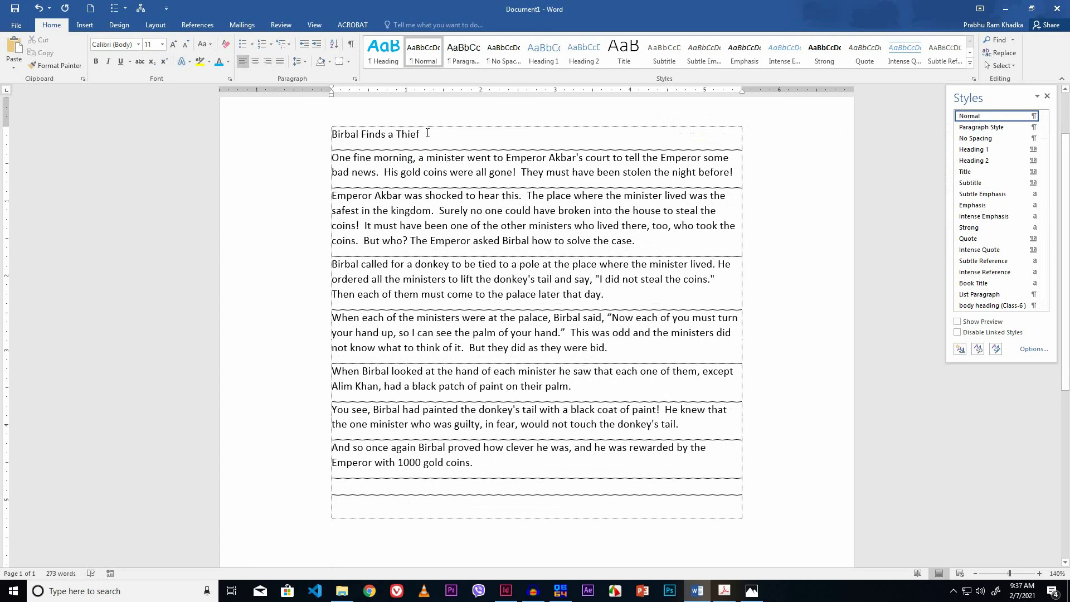
drag(421, 134, 332, 133)
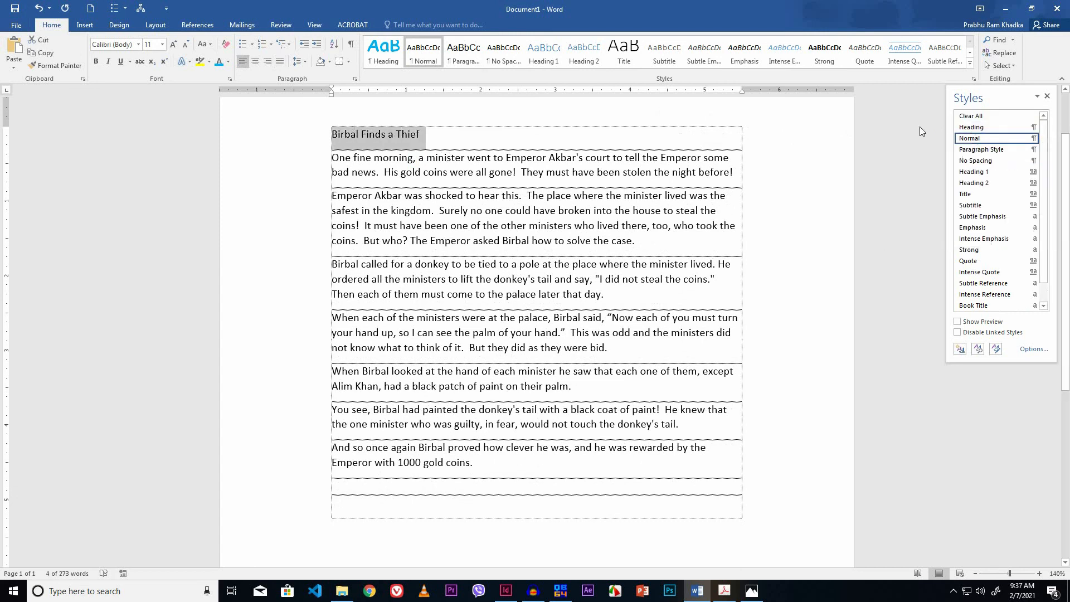
click(971, 128)
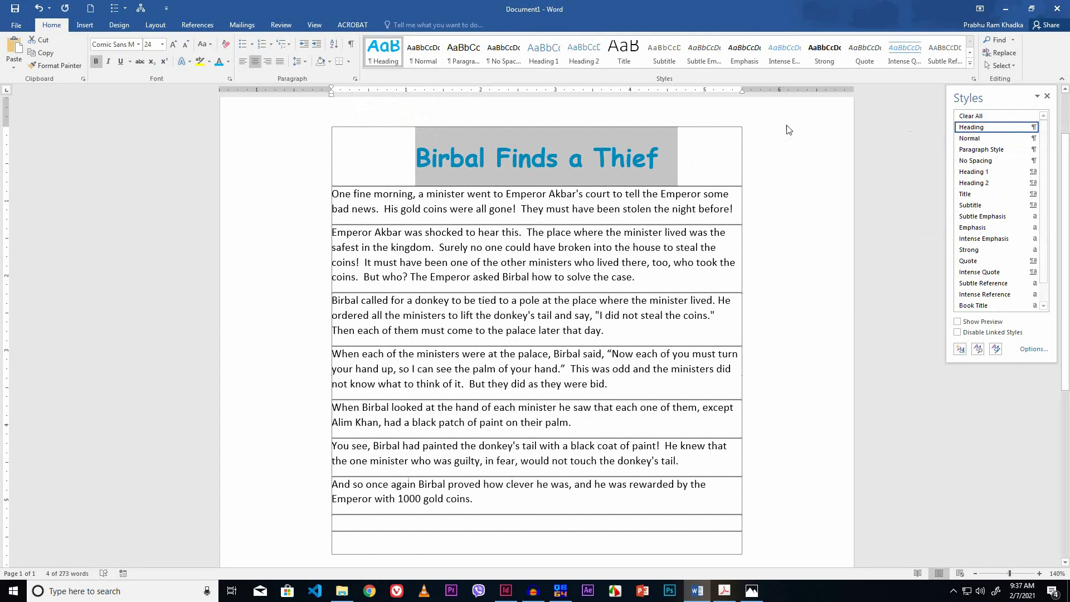
Step: Apply the custom Paragraph Style to all story paragraphs from "One fine morning" through "1000 gold coins"
click(334, 195)
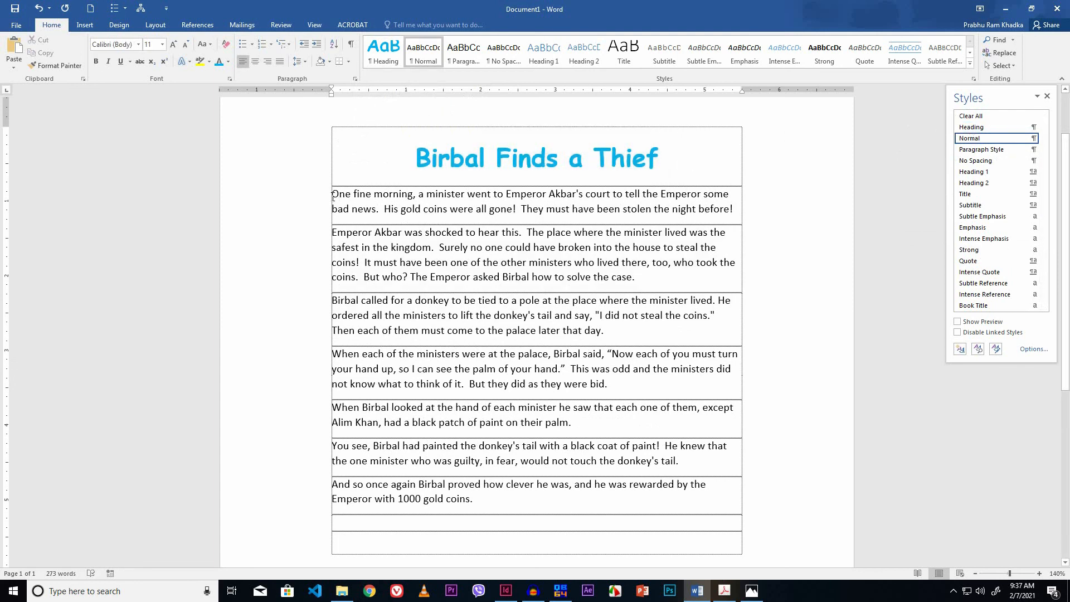
drag(335, 195, 482, 503)
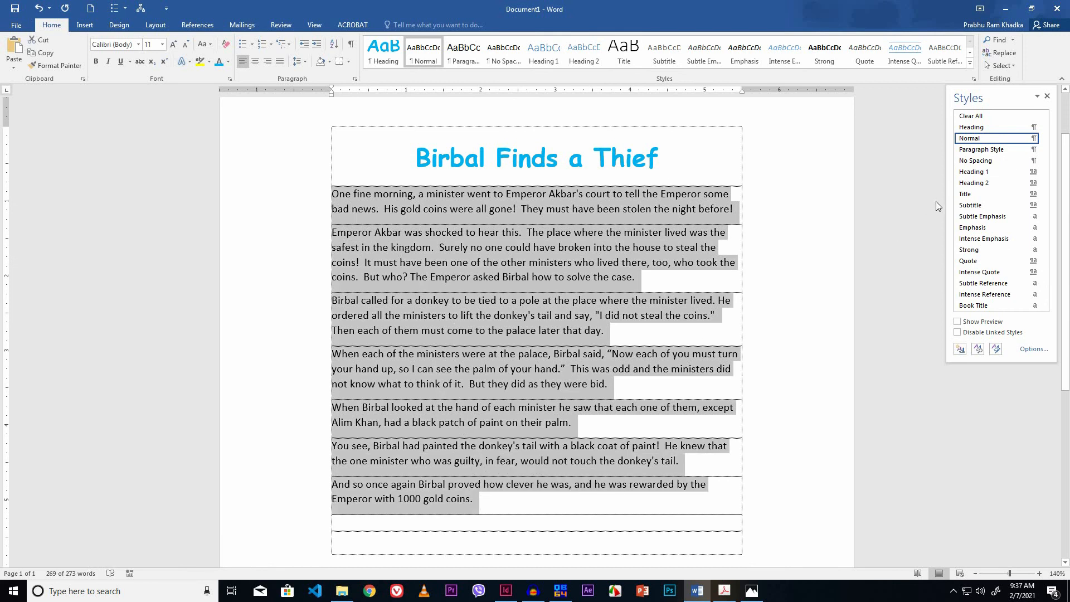
click(975, 149)
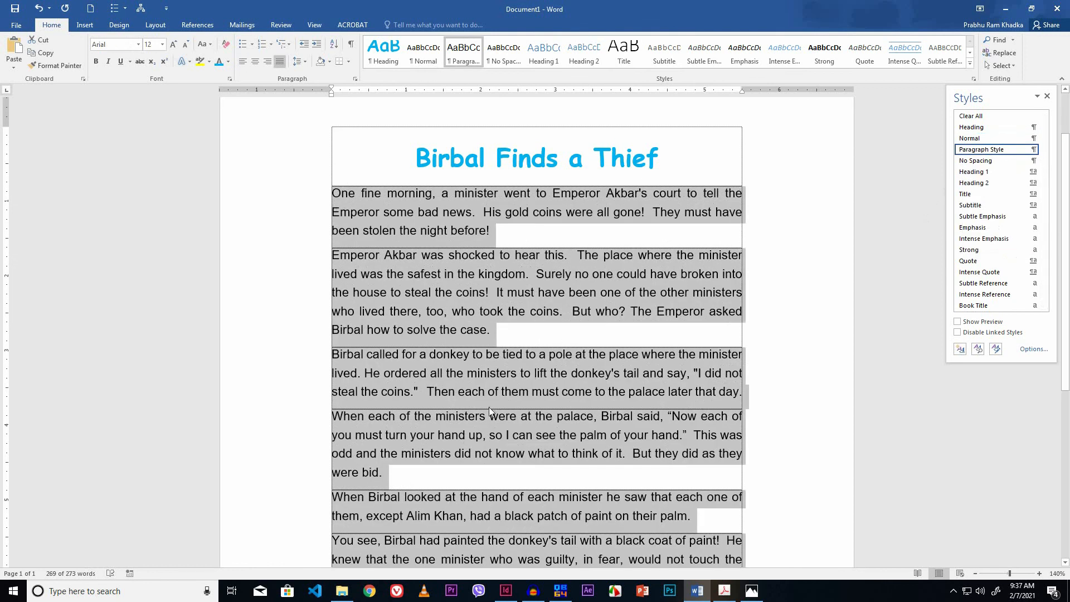
scroll(489, 408, down, 1)
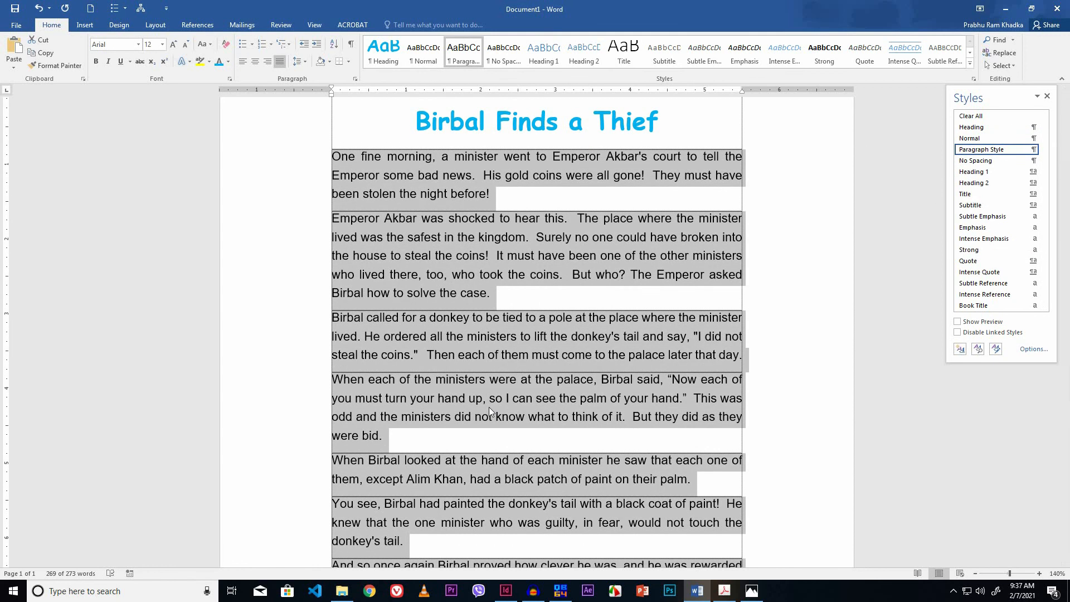